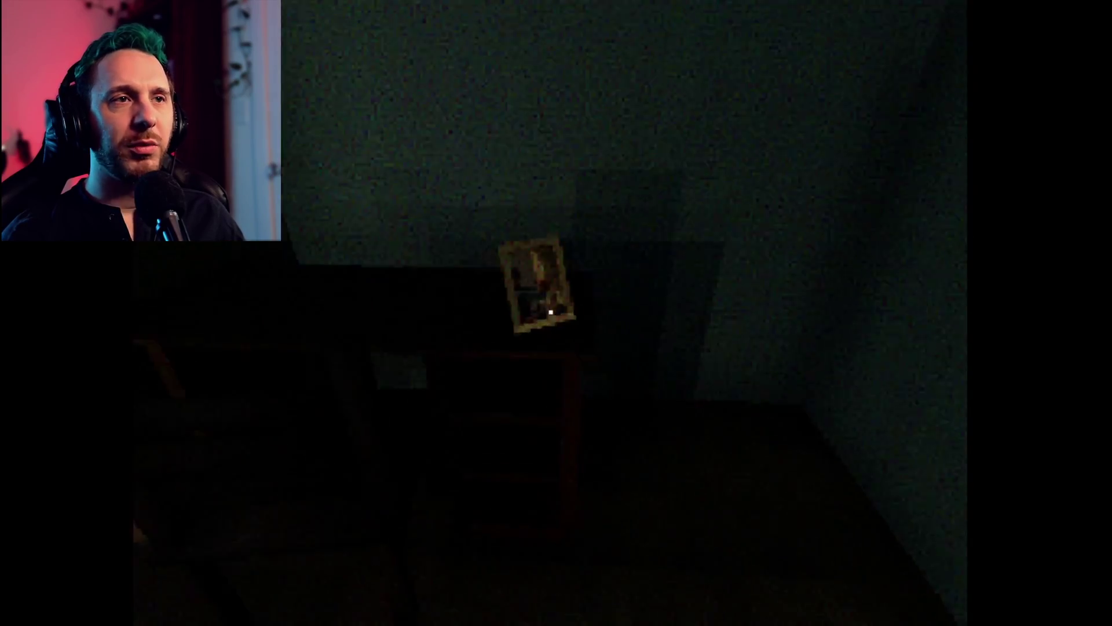
pyautogui.click(551, 312)
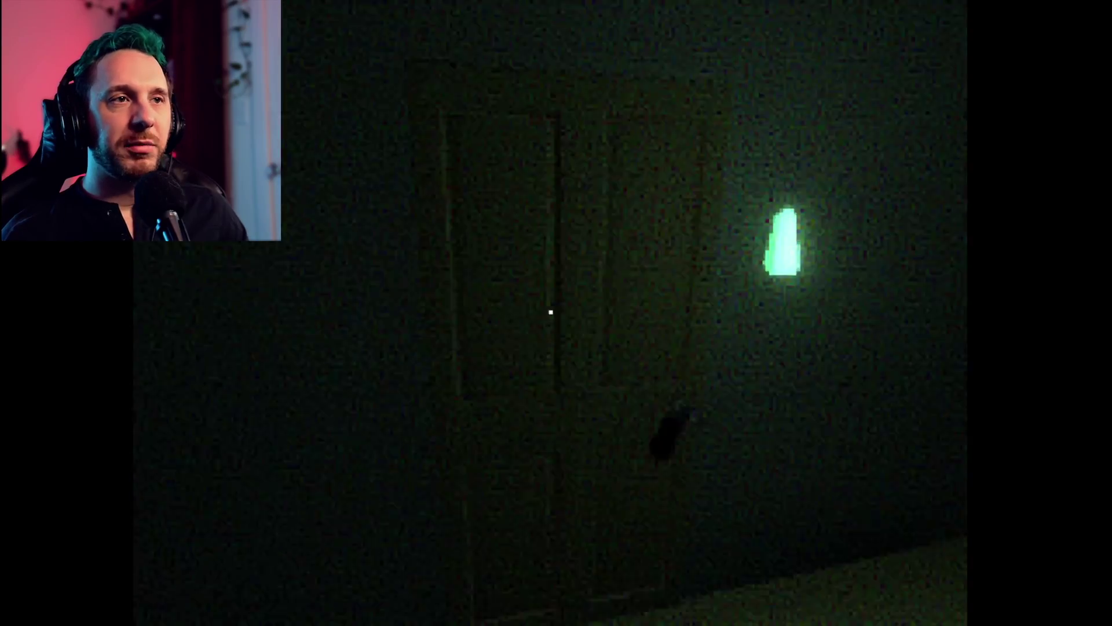
pyautogui.click(551, 312)
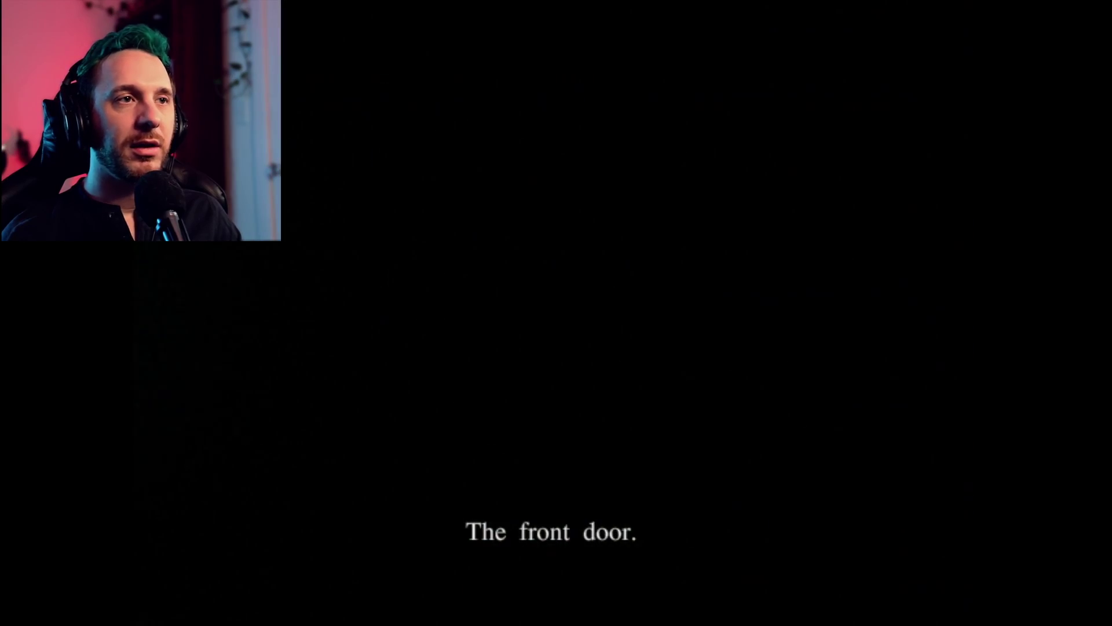
pyautogui.press('w')
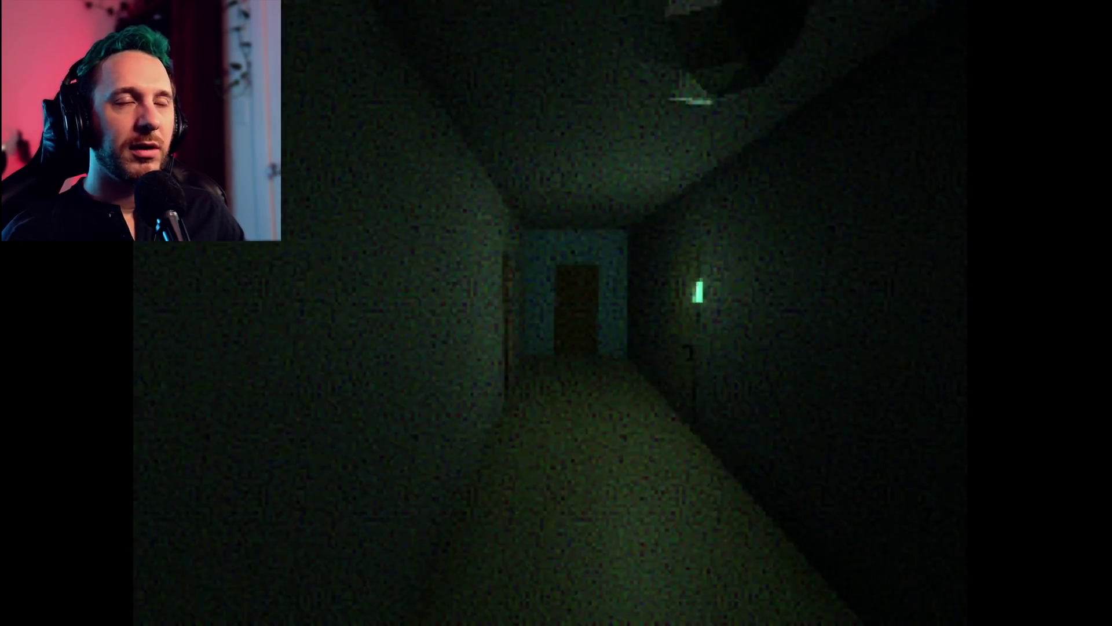
pyautogui.press('w')
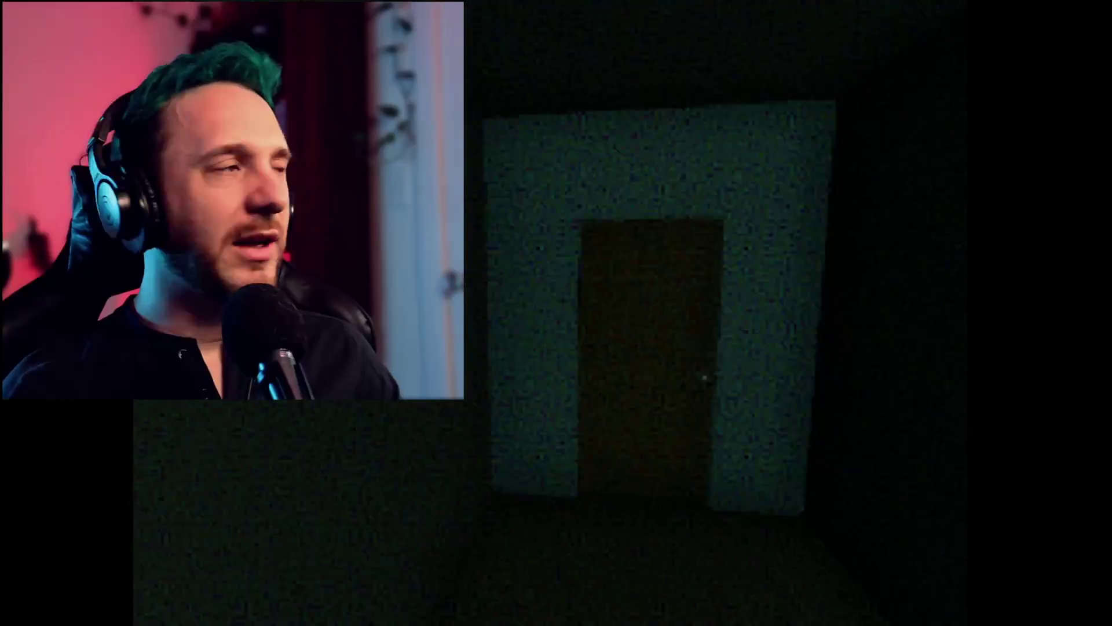
pyautogui.press('w')
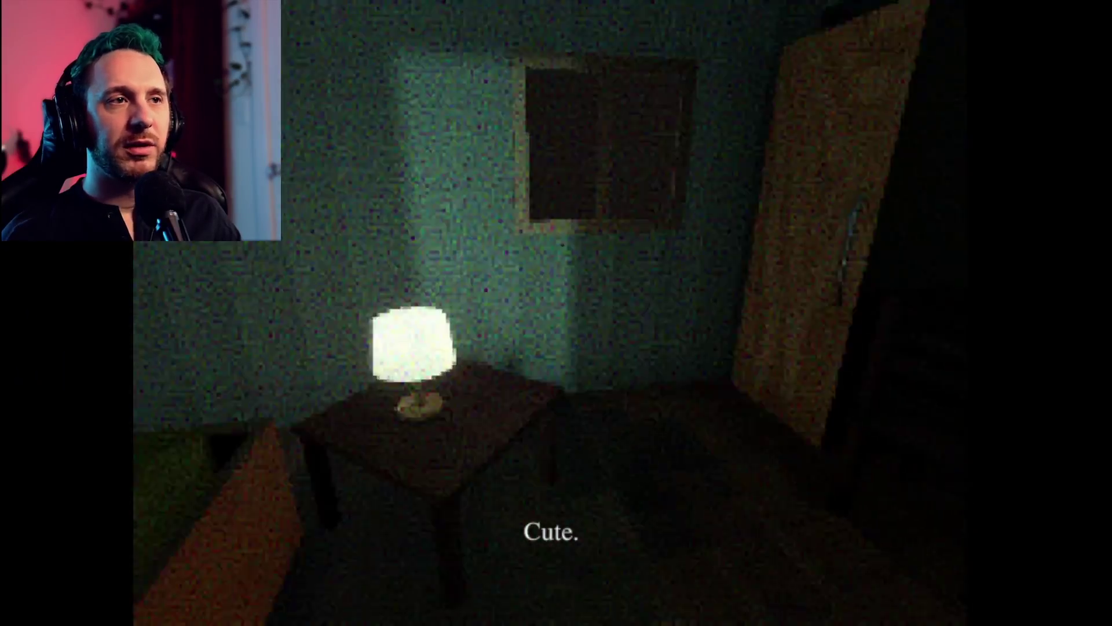
pyautogui.press('w')
pyautogui.press('w')
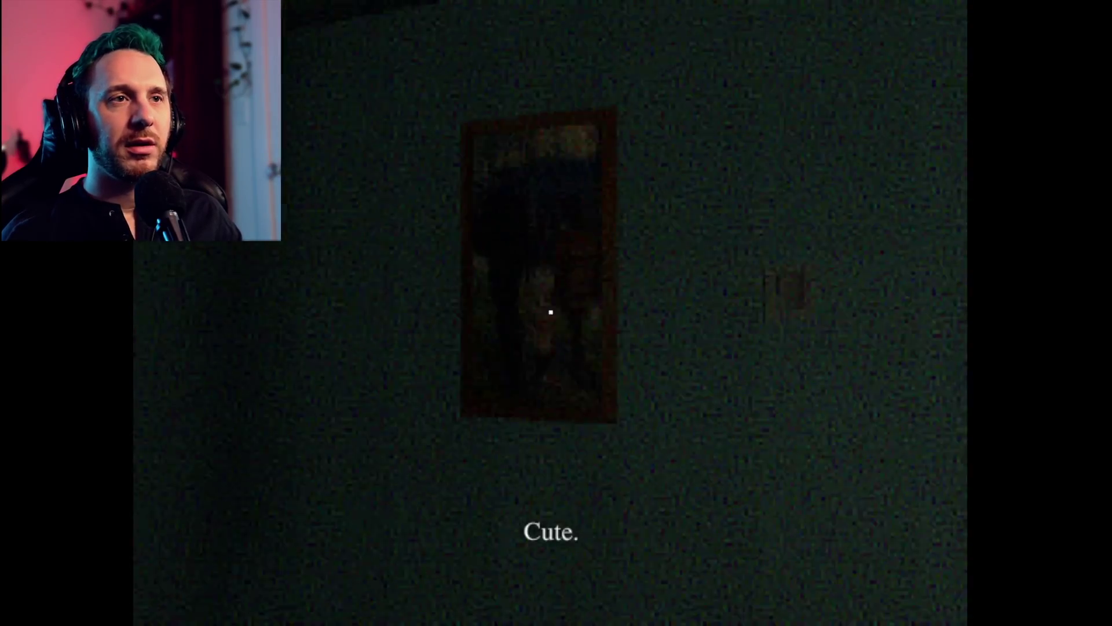
pyautogui.click(550, 311)
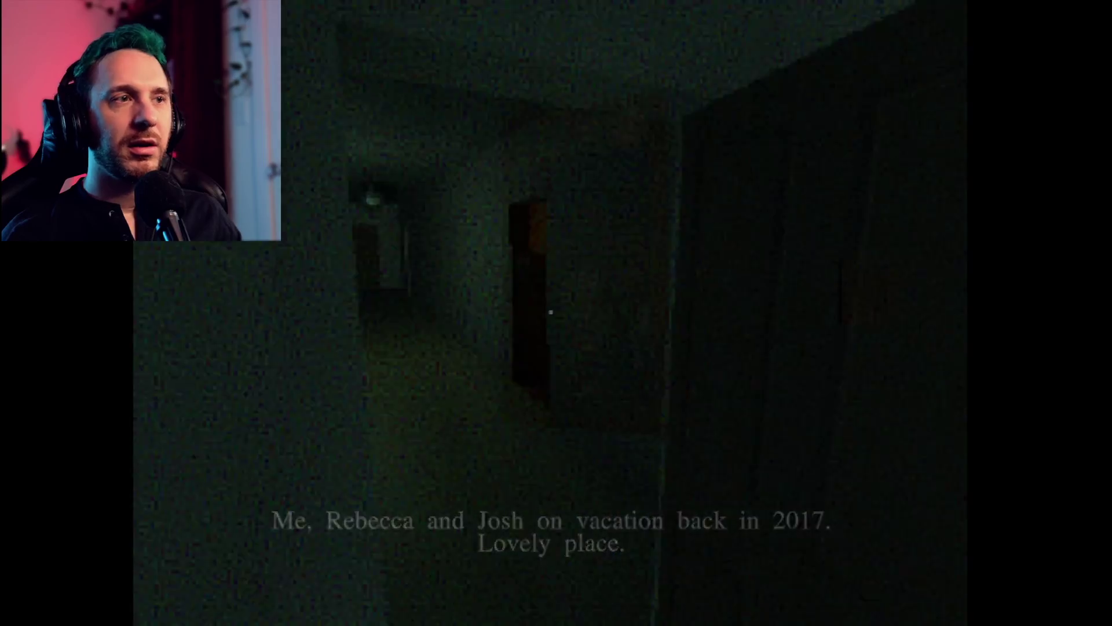
pyautogui.press('w')
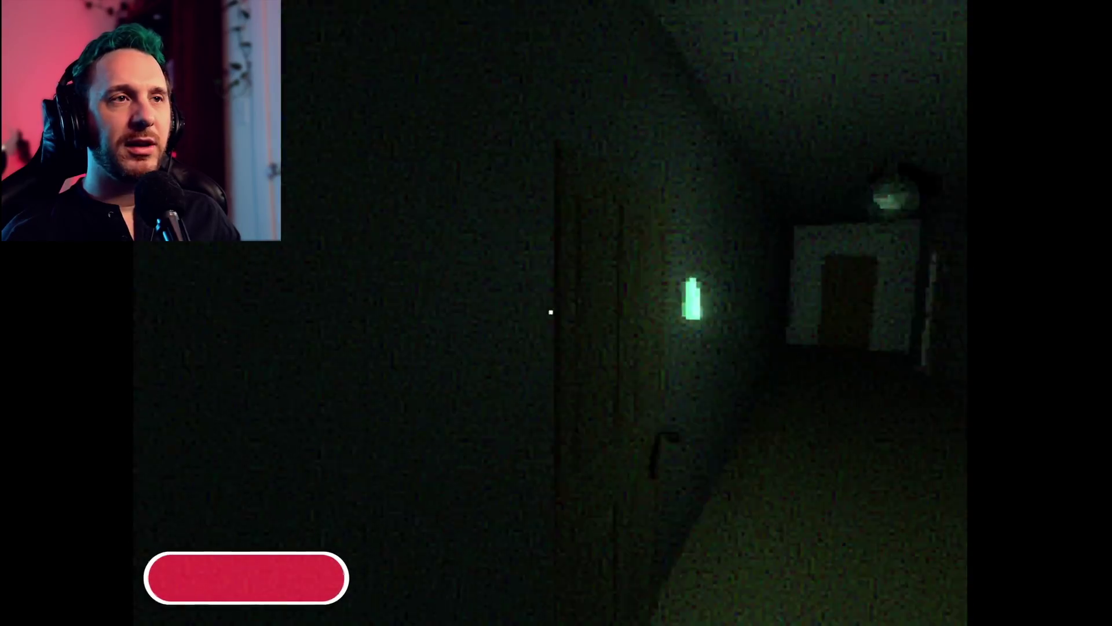
pyautogui.press('w')
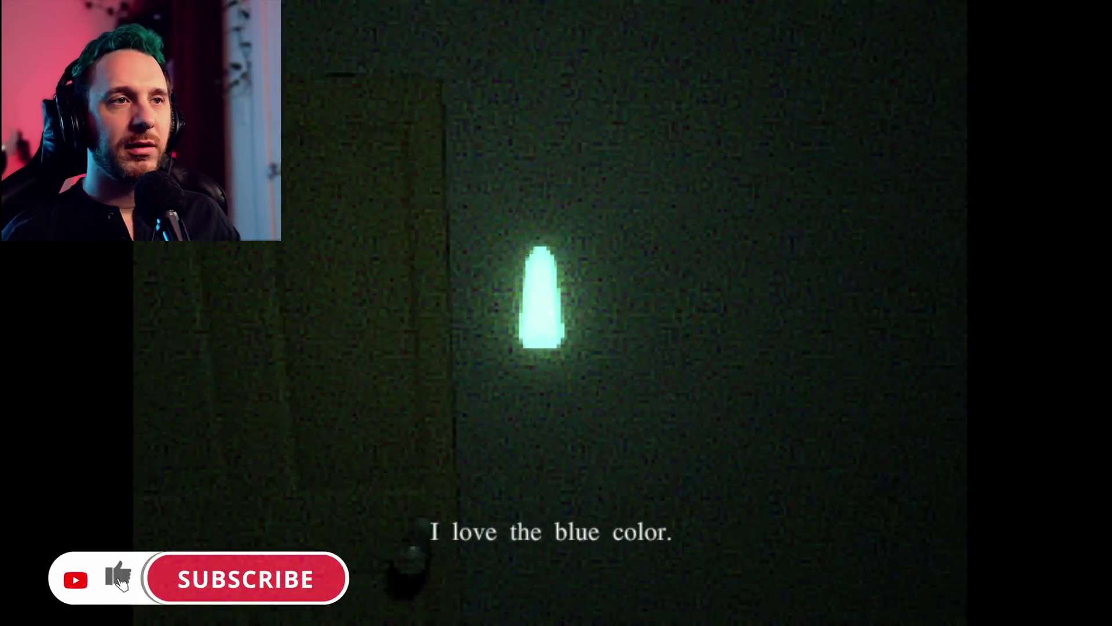
pyautogui.click(550, 311)
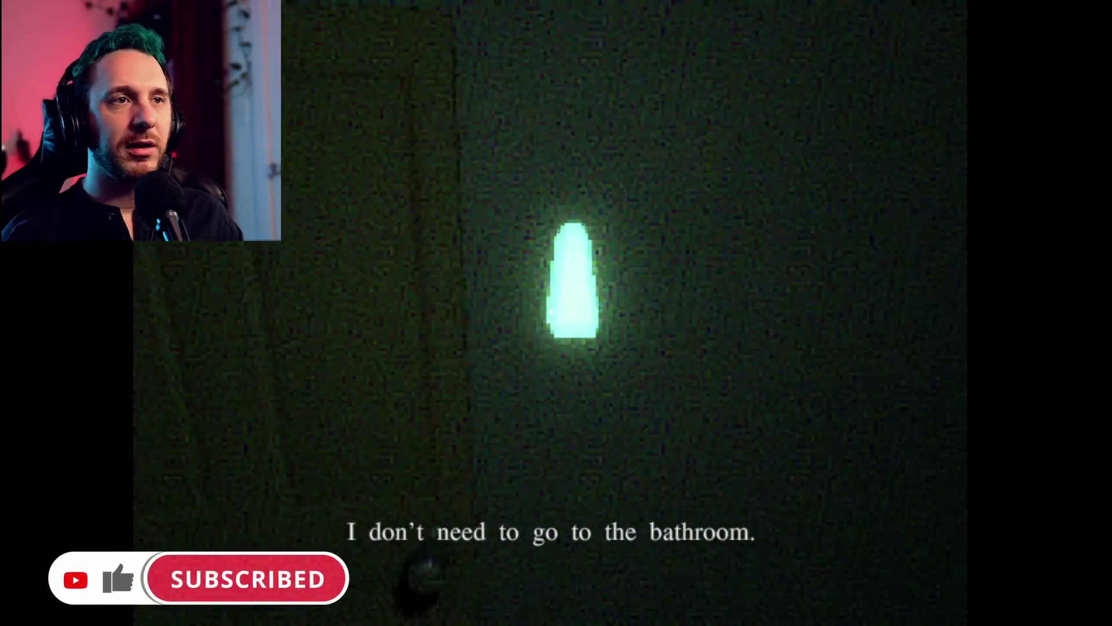
pyautogui.click(571, 278)
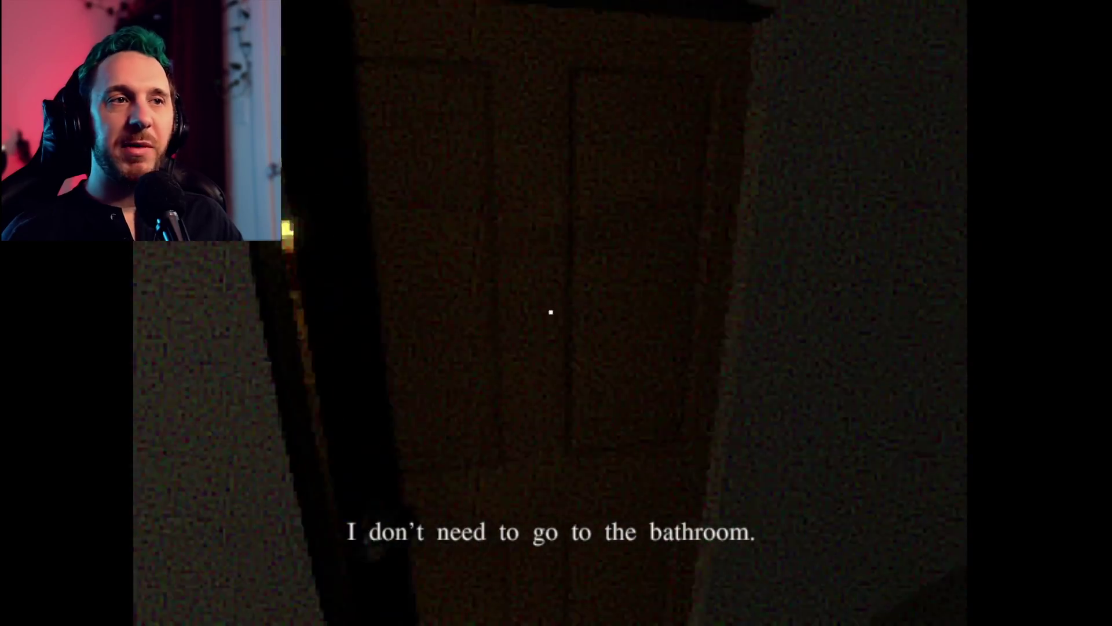
pyautogui.click(551, 311)
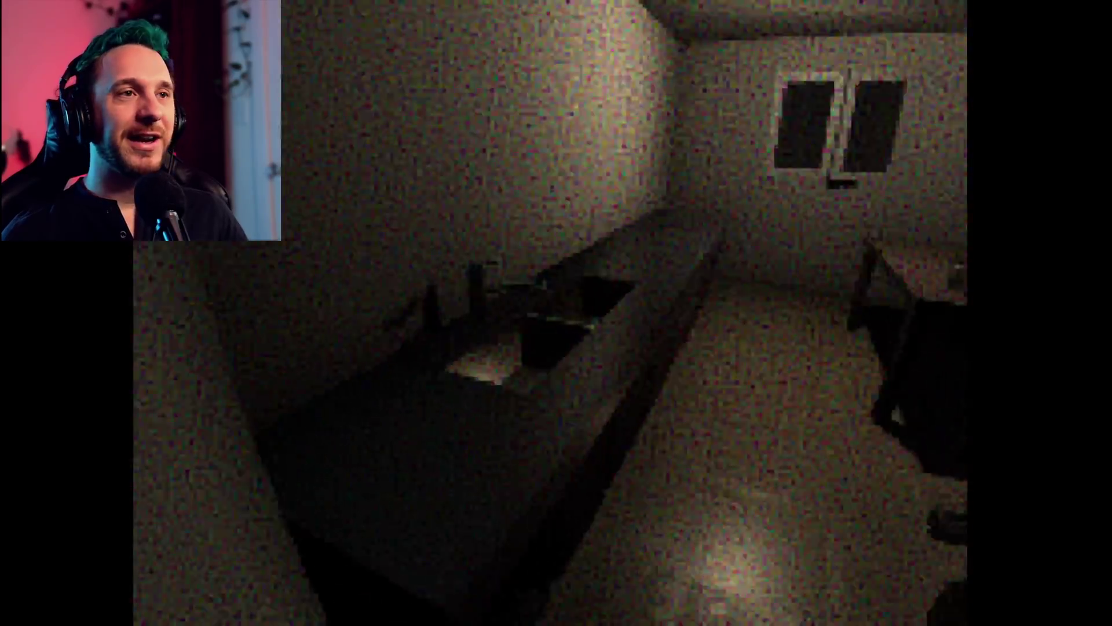
pyautogui.press('w')
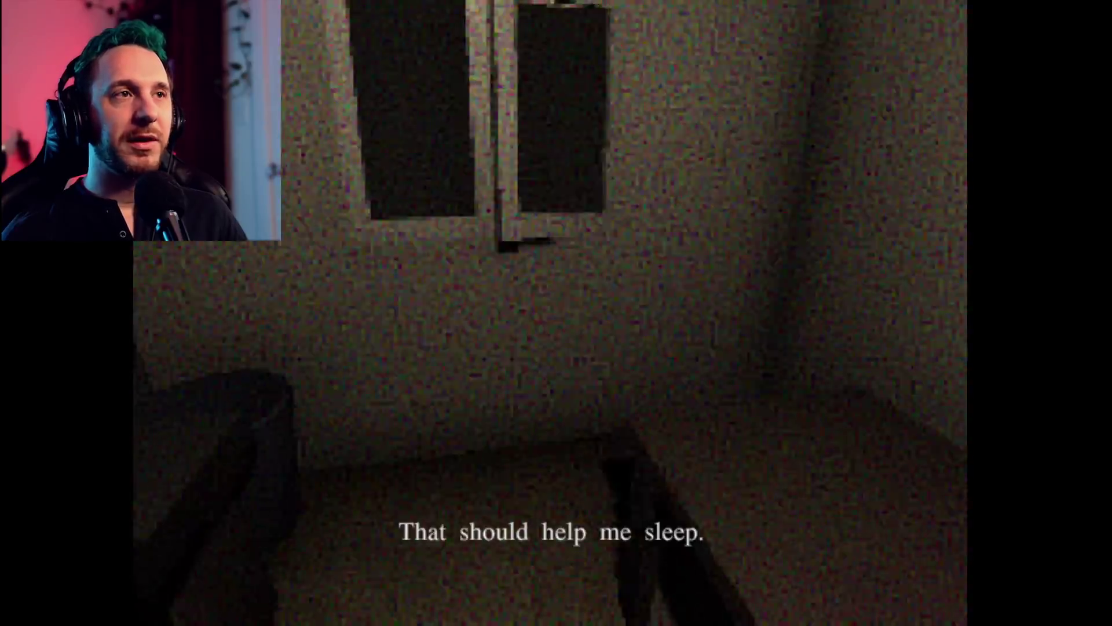